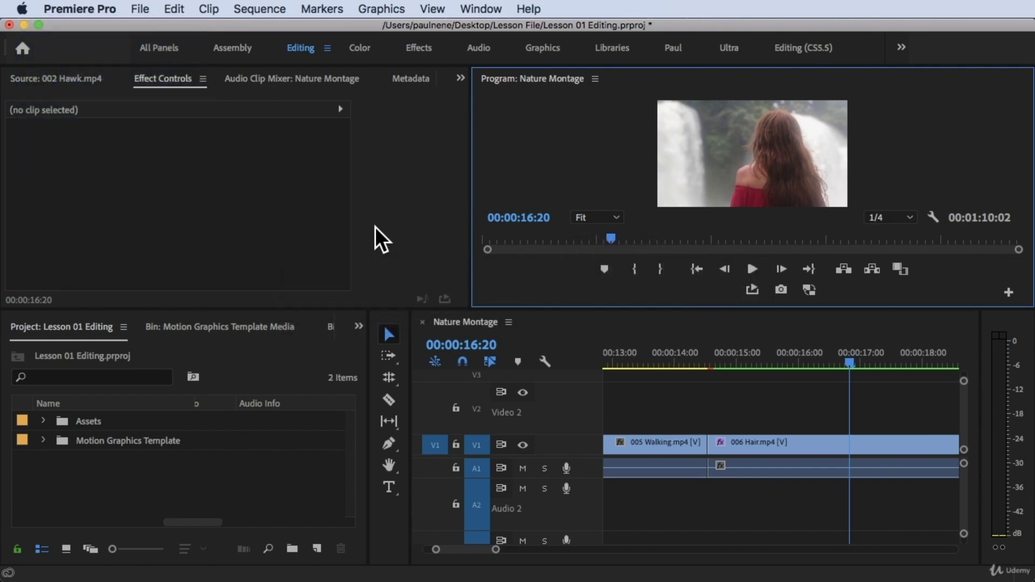
# - Reapply the Editing workspace and expand Assets to show Audio, Other Assets, Photo and Video
pyautogui.click(313, 189)
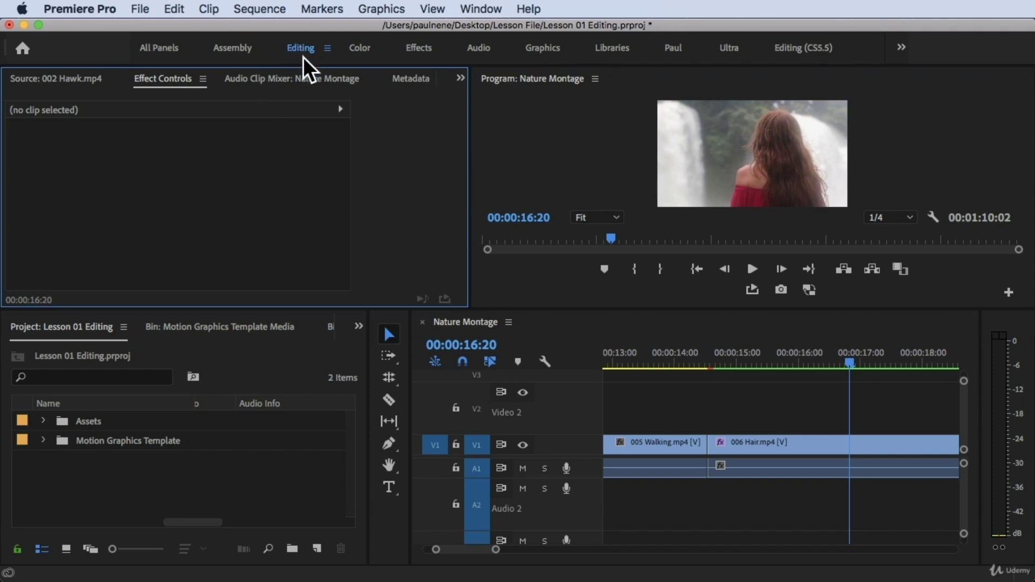
pyautogui.click(477, 9)
pyautogui.moveTo(502, 28)
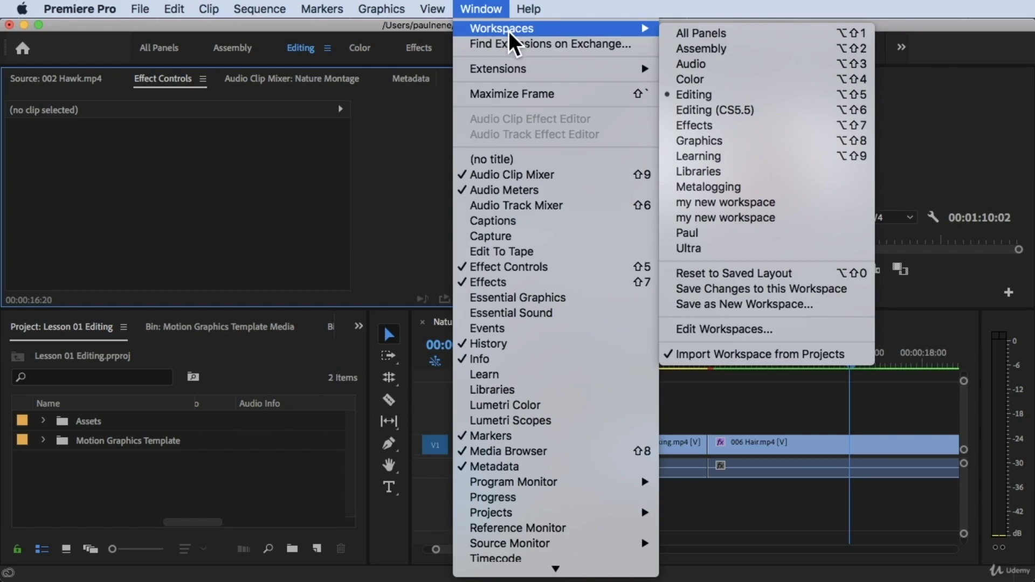
pyautogui.click(719, 93)
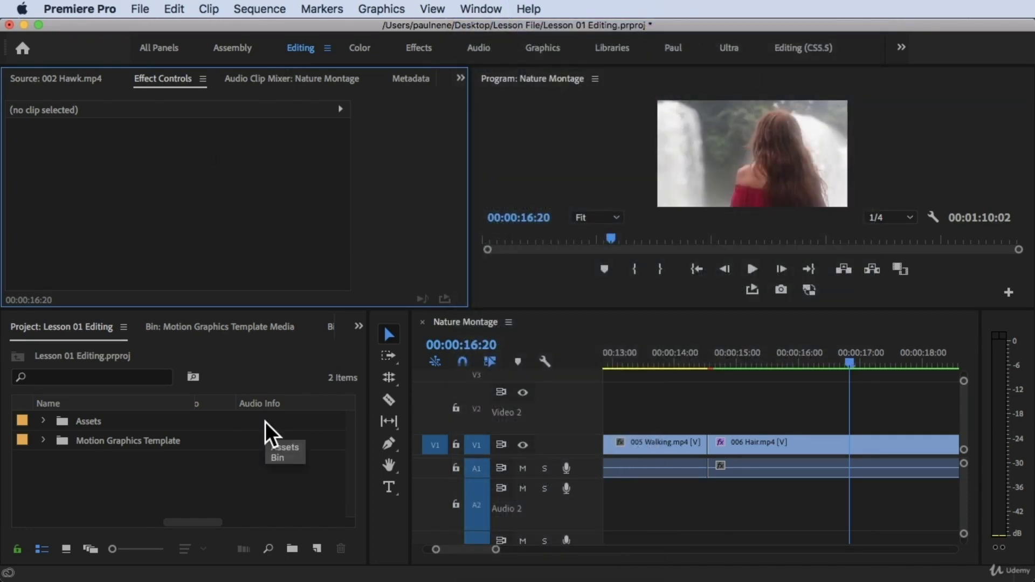
pyautogui.click(27, 328)
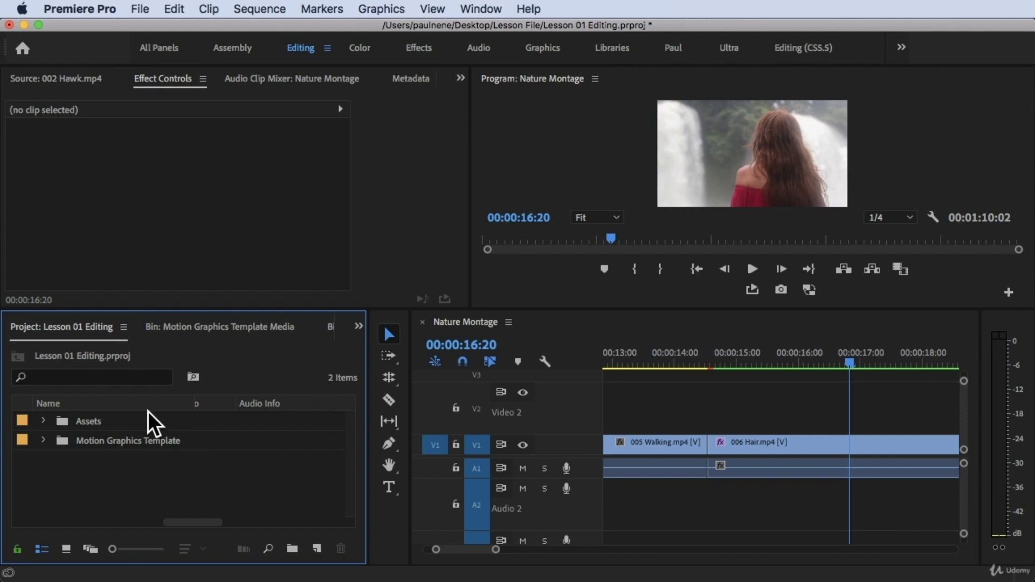
pyautogui.click(41, 421)
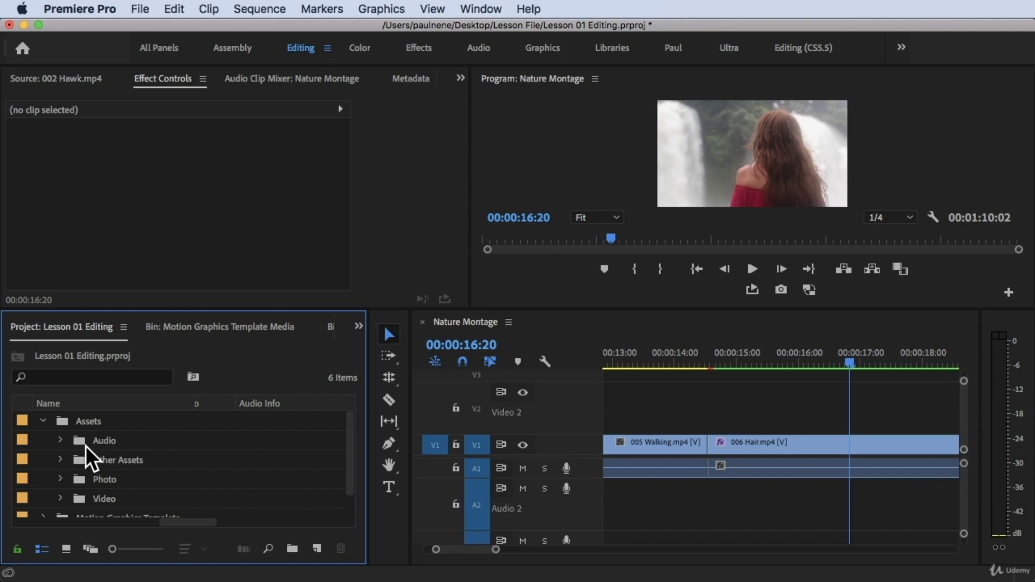
pyautogui.click(85, 445)
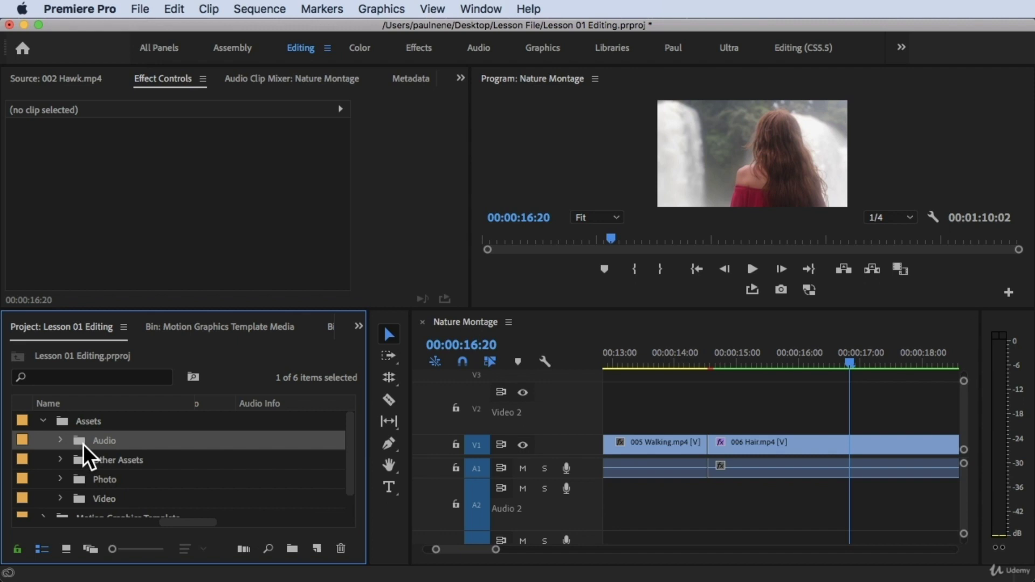
pyautogui.moveTo(84, 444); pyautogui.dragTo(41, 440)
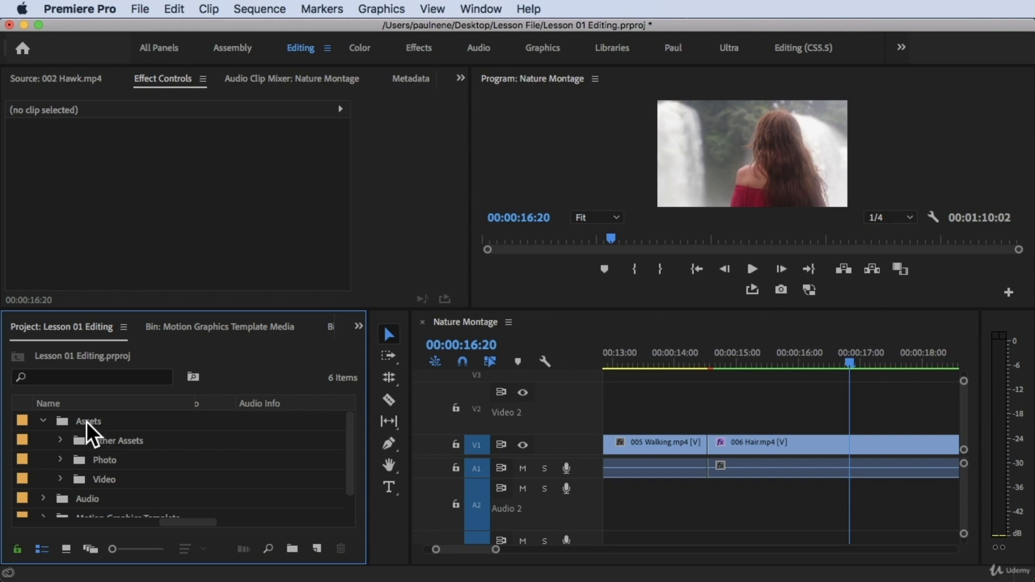
pyautogui.click(43, 421)
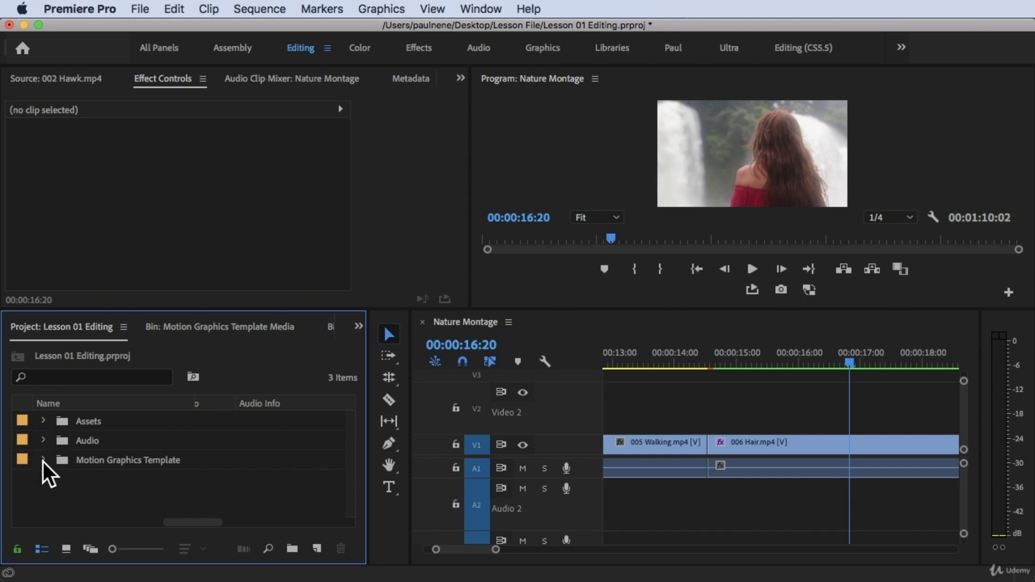
pyautogui.click(71, 442)
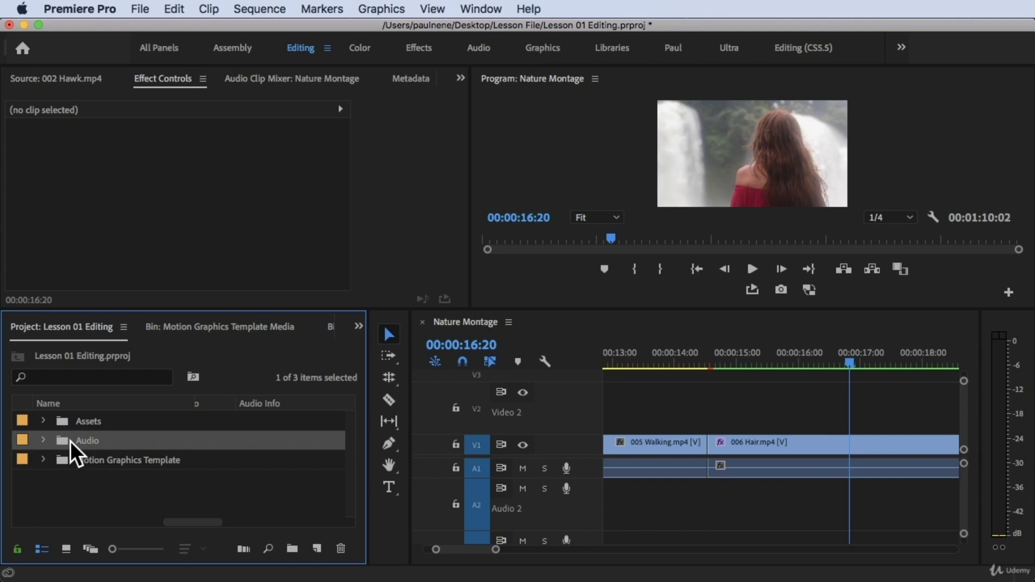
pyautogui.press('Delete')
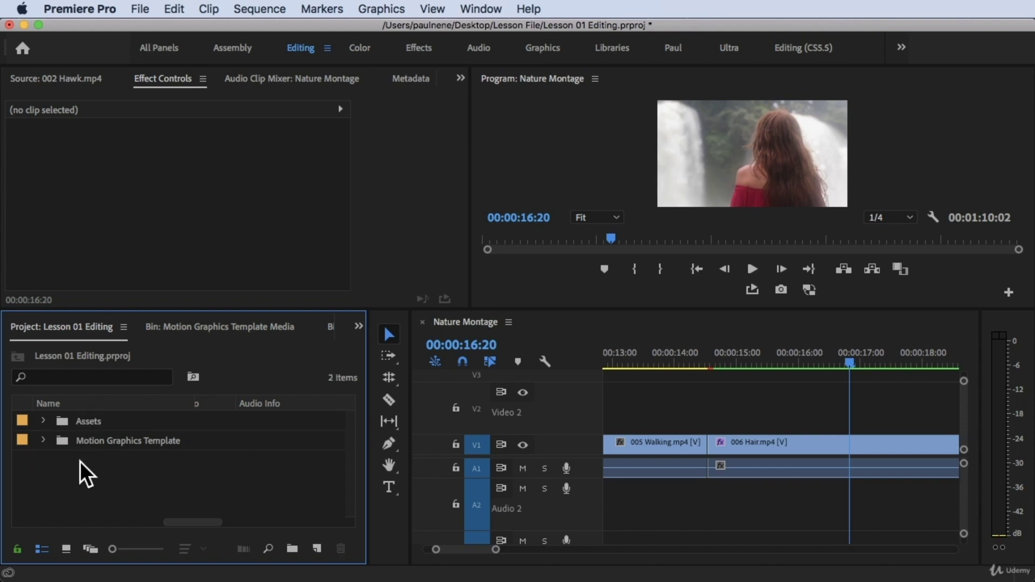
pyautogui.click(43, 421)
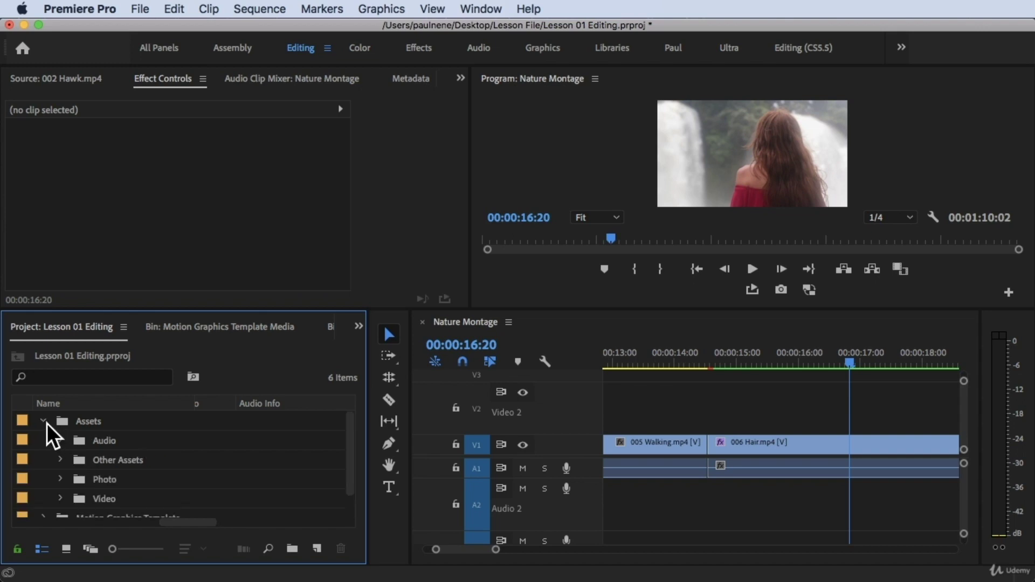
pyautogui.click(85, 446)
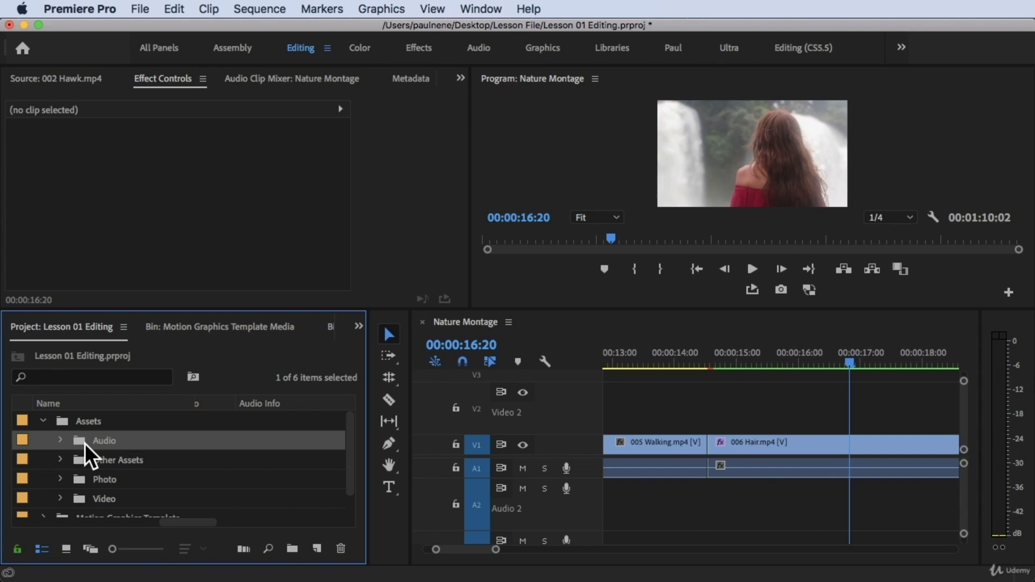
pyautogui.moveTo(85, 444); pyautogui.dragTo(43, 443)
pyautogui.moveTo(42, 444); pyautogui.dragTo(49, 441)
pyautogui.click(43, 421)
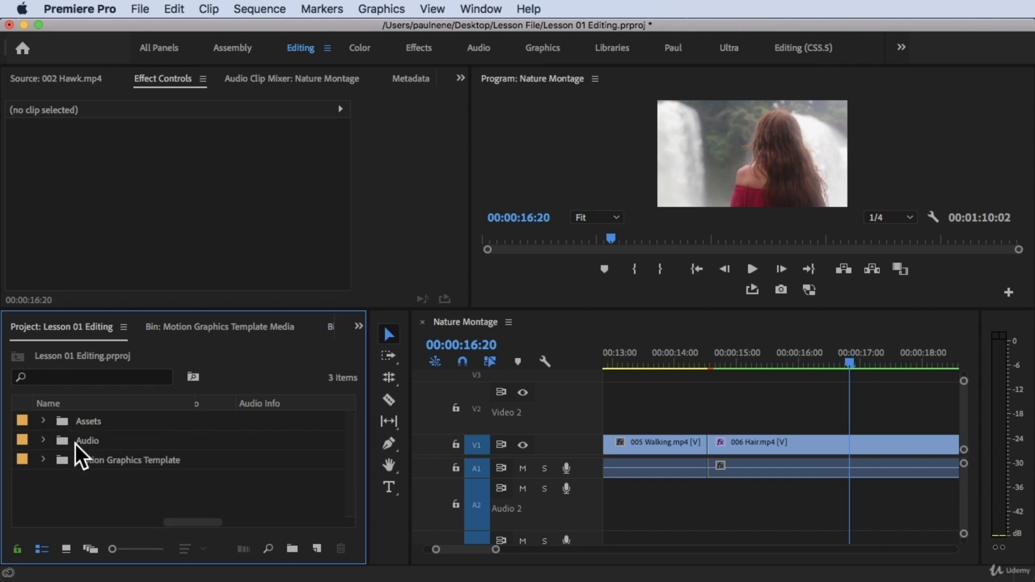
pyautogui.moveTo(75, 441); pyautogui.dragTo(76, 423)
pyautogui.click(45, 420)
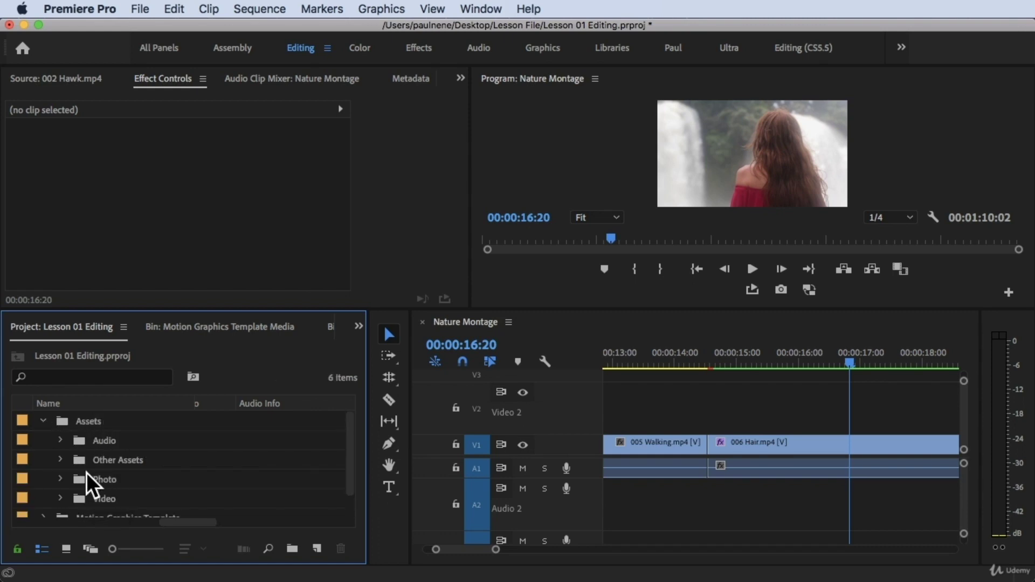
pyautogui.click(155, 328)
pyautogui.moveTo(241, 327); pyautogui.dragTo(65, 337)
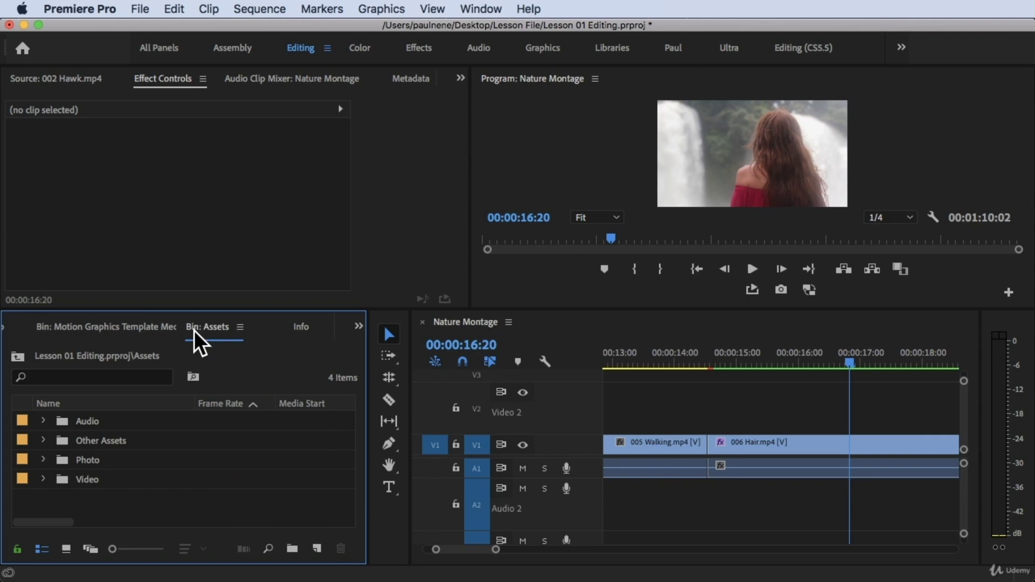
pyautogui.click(59, 337)
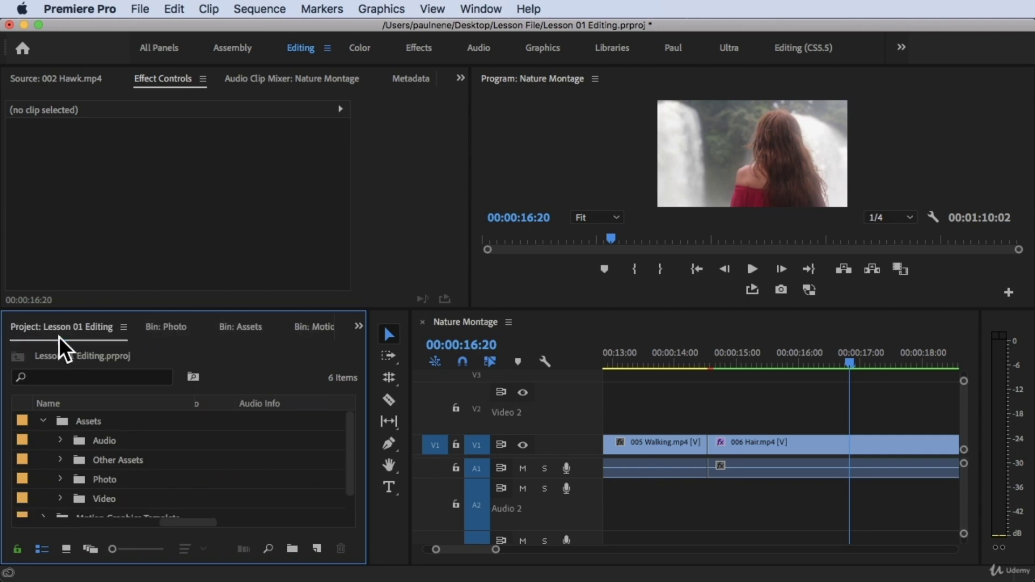
pyautogui.click(165, 330)
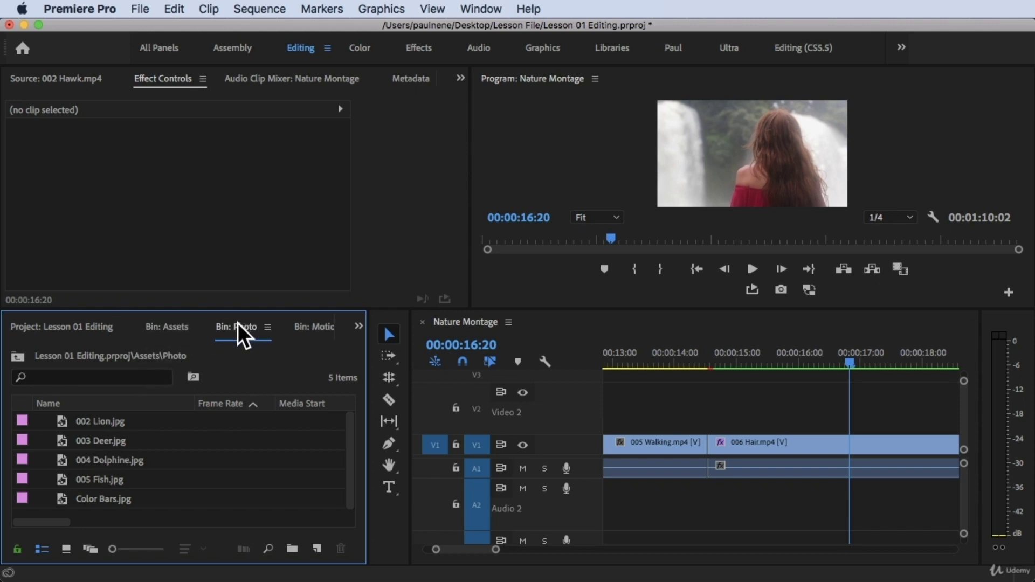
pyautogui.moveTo(203, 320); pyautogui.dragTo(180, 329)
pyautogui.click(246, 327)
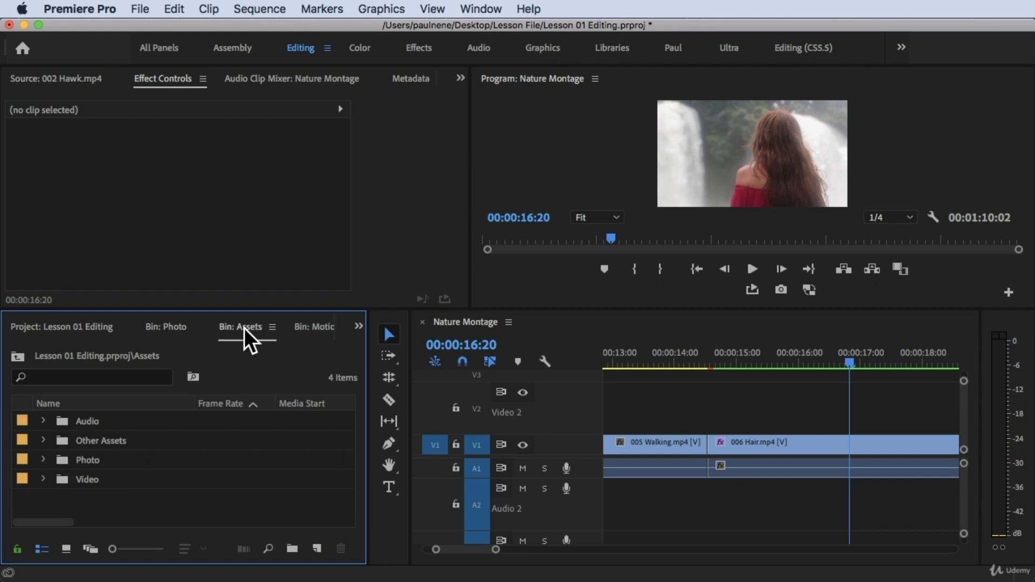
pyautogui.click(298, 327)
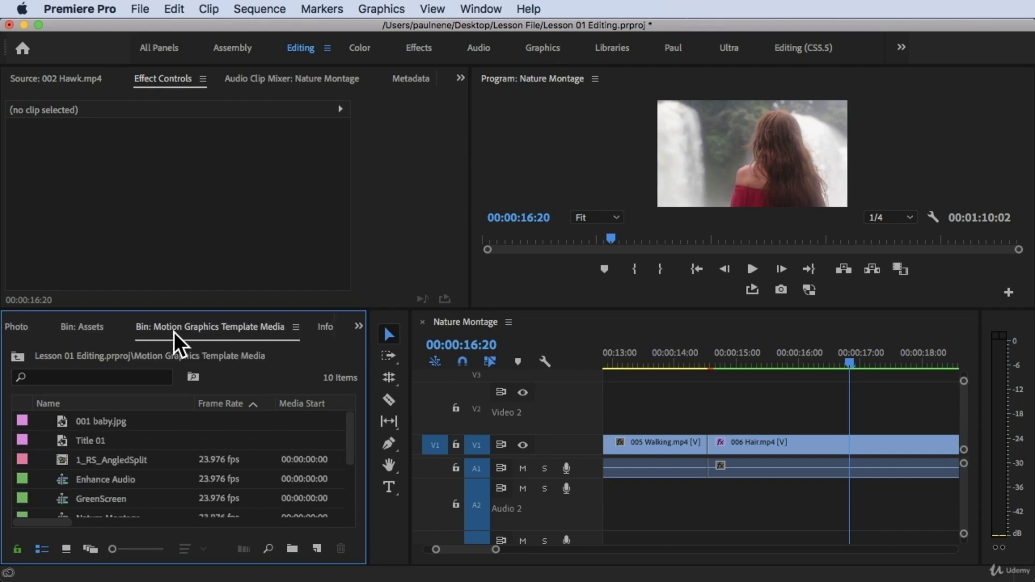
pyautogui.click(94, 324)
pyautogui.click(26, 324)
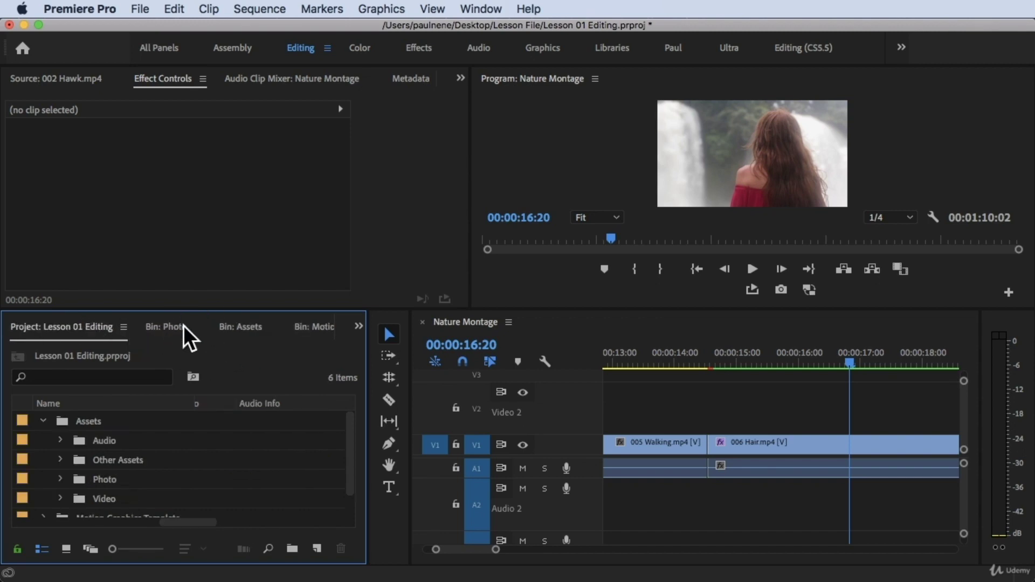
pyautogui.click(174, 328)
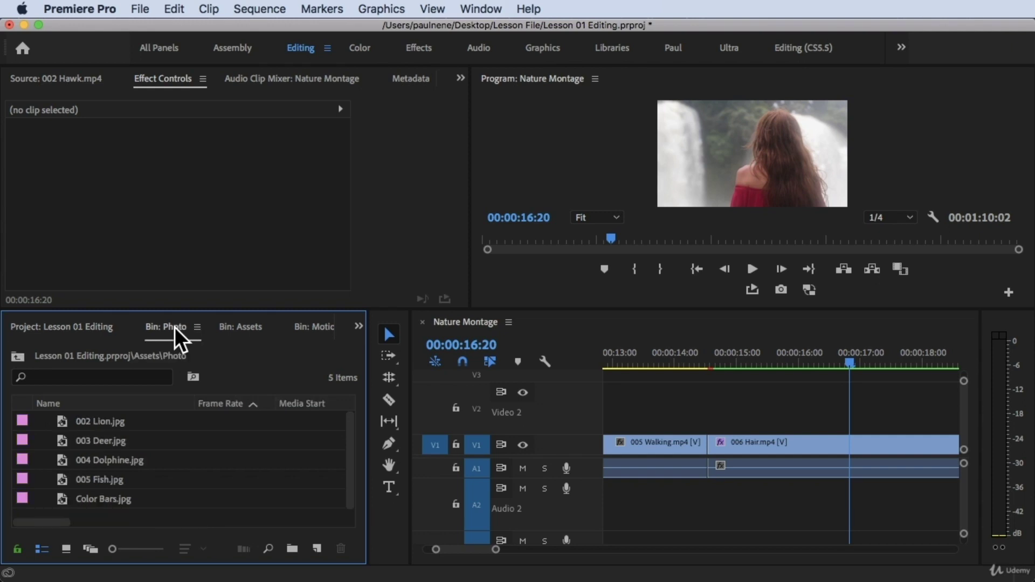
pyautogui.click(108, 422)
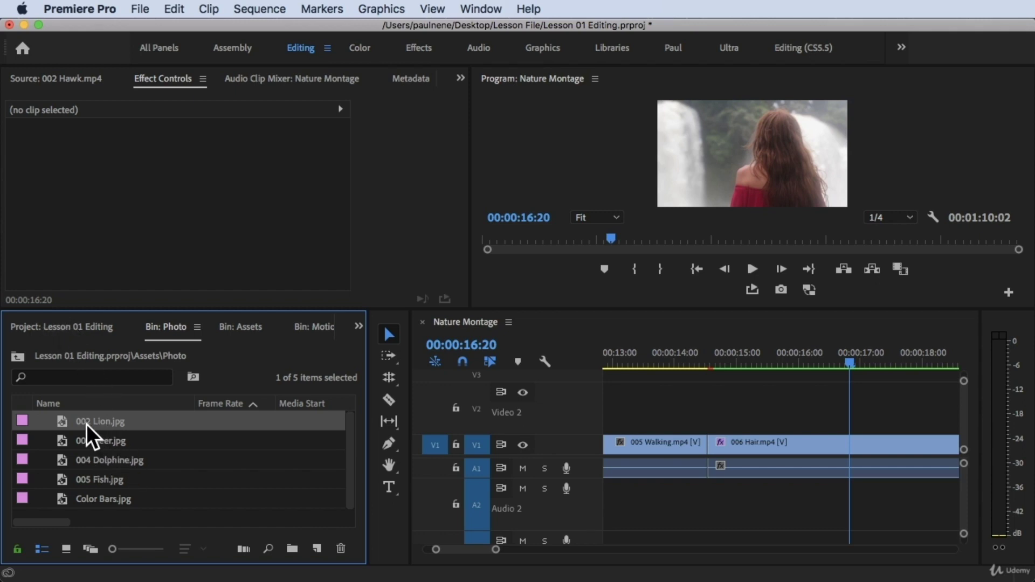
# - Place 002 Lion.jpg inside the Assets bin, then take it back out
pyautogui.moveTo(86, 425); pyautogui.dragTo(68, 329)
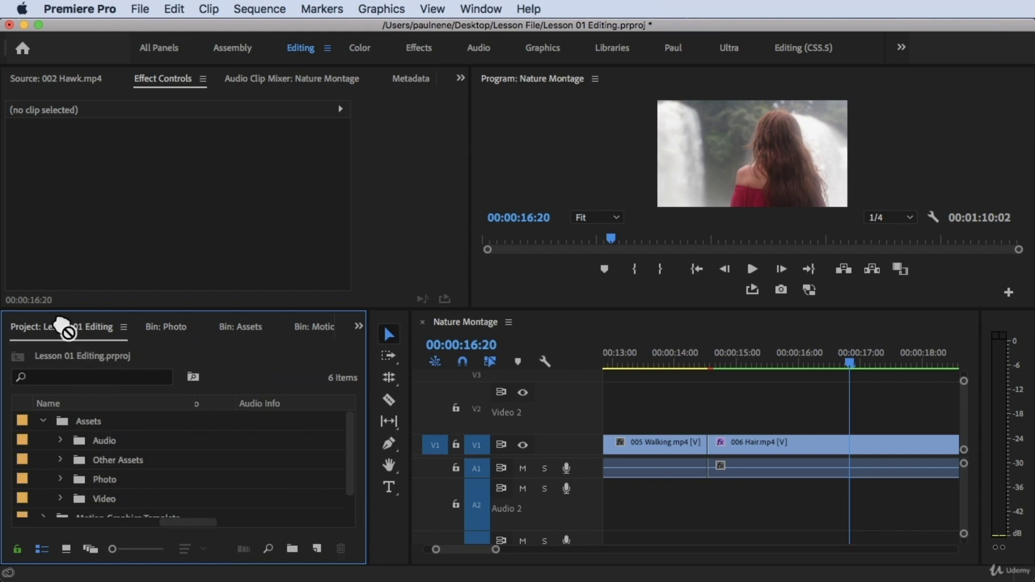
pyautogui.moveTo(67, 330)
pyautogui.mouseDown()
pyautogui.moveTo(101, 495)
pyautogui.moveTo(72, 419)
pyautogui.mouseUp()
pyautogui.click(47, 422)
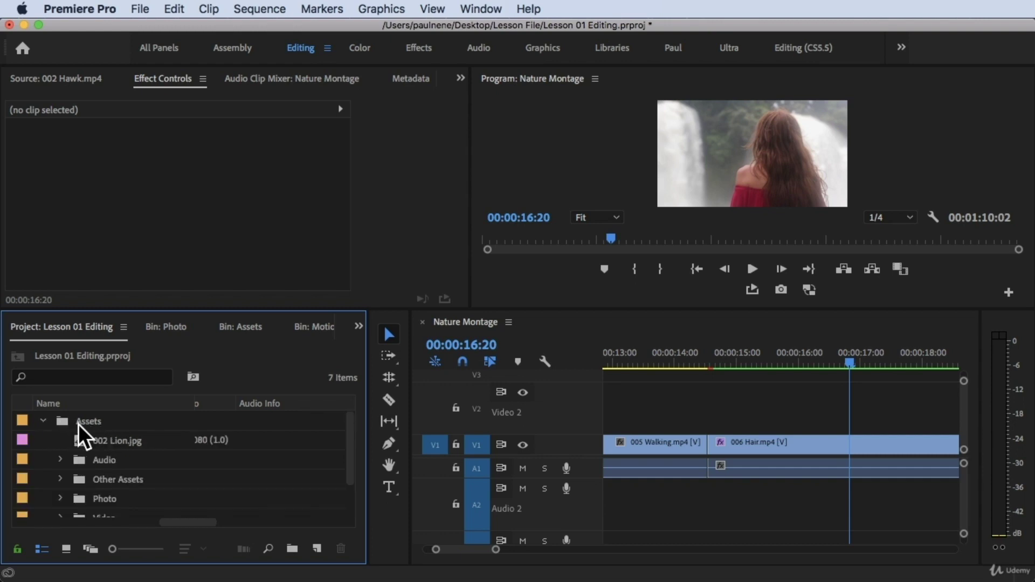
pyautogui.click(101, 441)
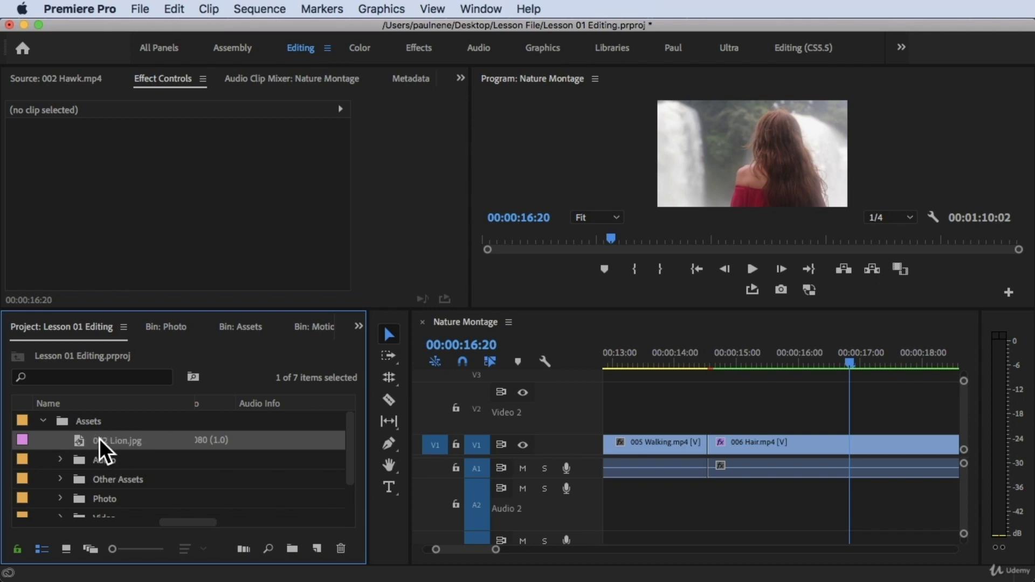
pyautogui.press('Delete')
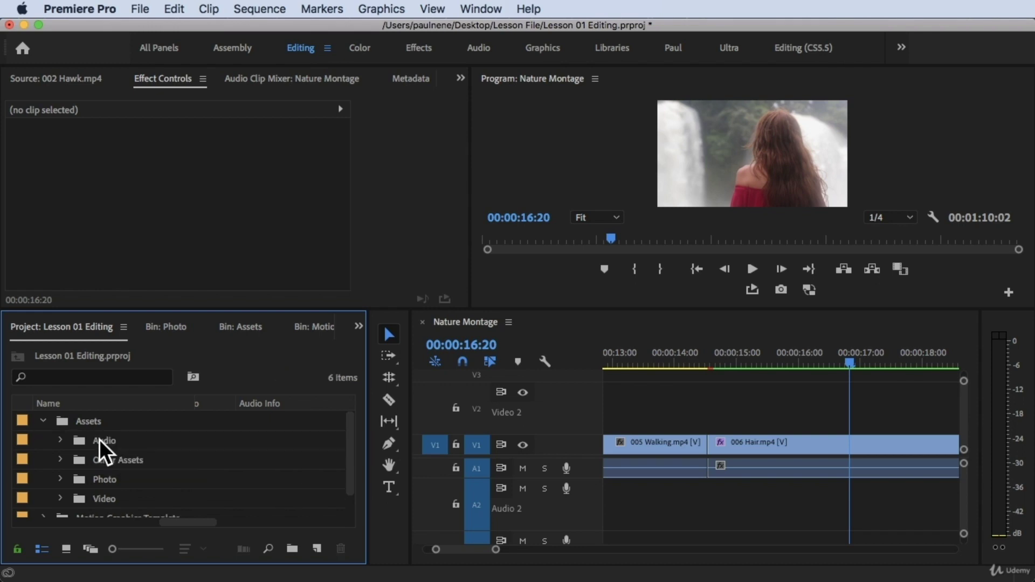
# - Move the Audio bin out of Assets to the project's top level
pyautogui.click(48, 423)
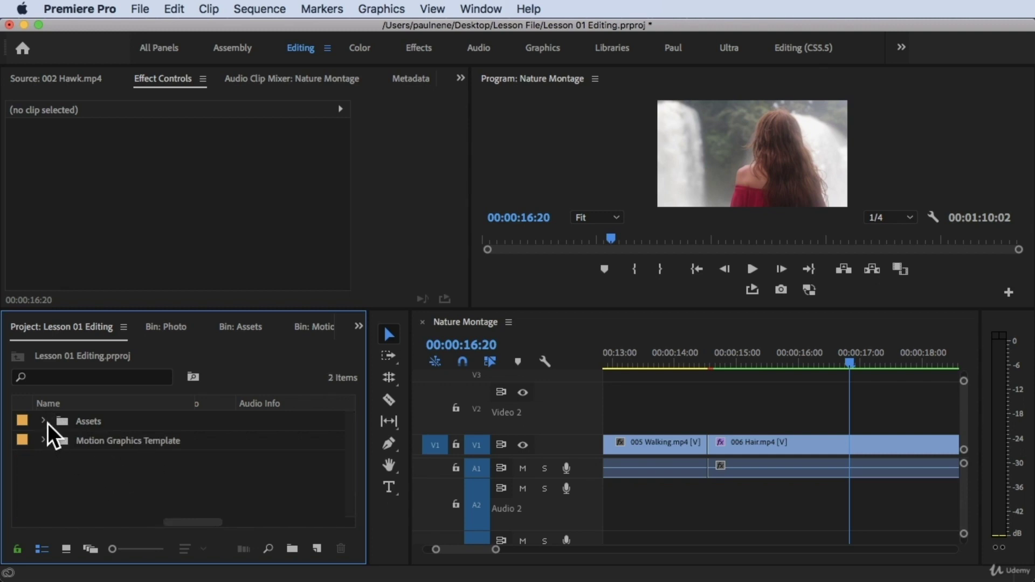
pyautogui.click(47, 423)
pyautogui.moveTo(98, 441); pyautogui.dragTo(37, 437)
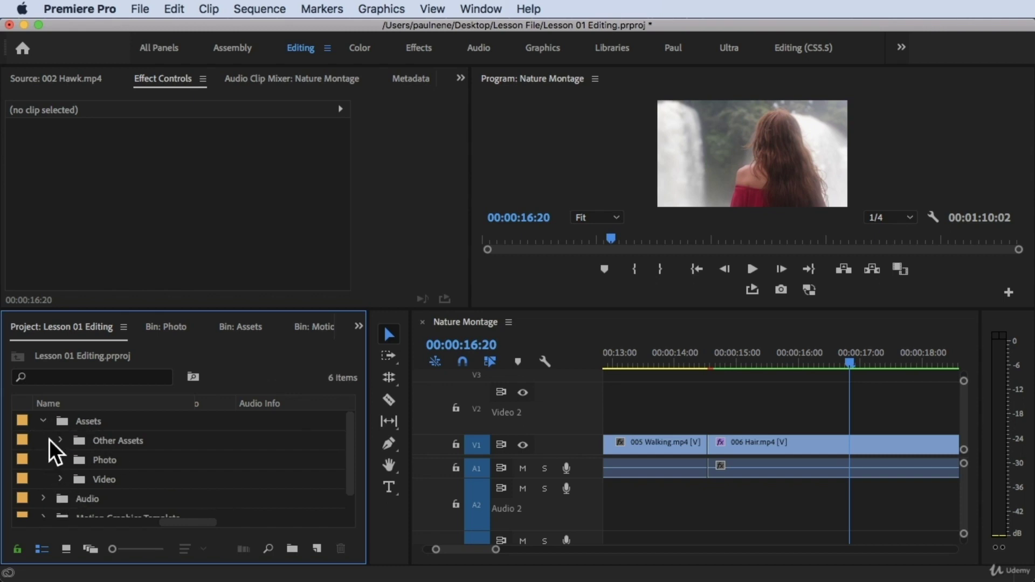
# - Return Audio into Assets, open it as its own bin, and open the Music [Copyright-safe] bin
pyautogui.press('super+z')
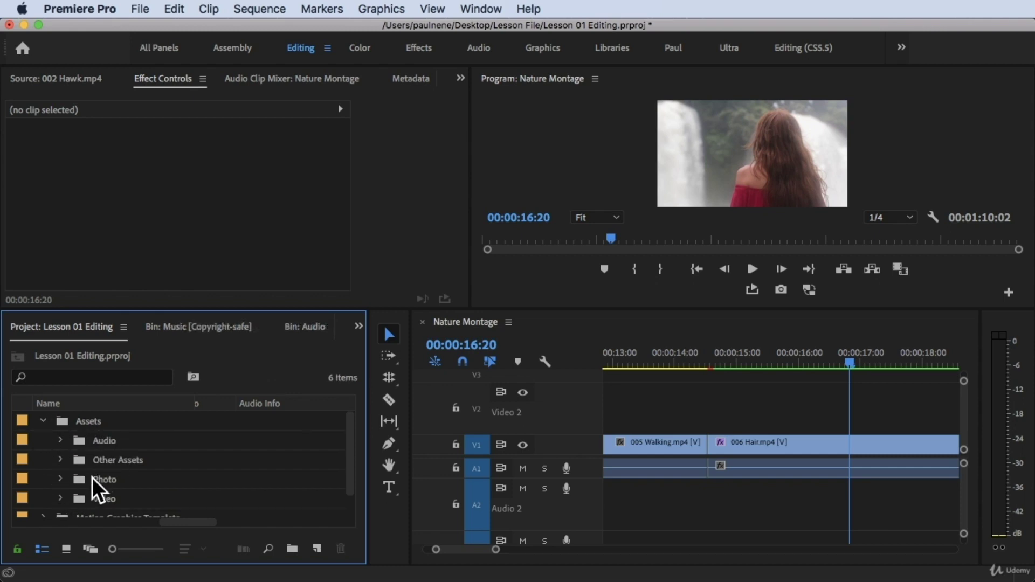
pyautogui.doubleClick(98, 441)
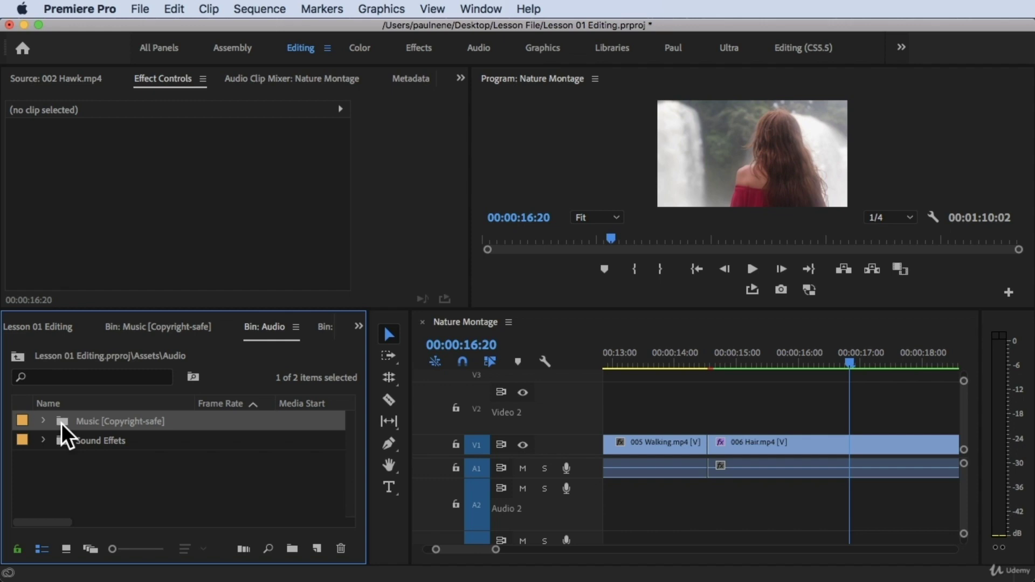
pyautogui.moveTo(62, 422)
pyautogui.mouseDown()
pyautogui.moveTo(164, 333)
pyautogui.moveTo(105, 335)
pyautogui.moveTo(61, 453)
pyautogui.moveTo(47, 378)
pyautogui.mouseUp()
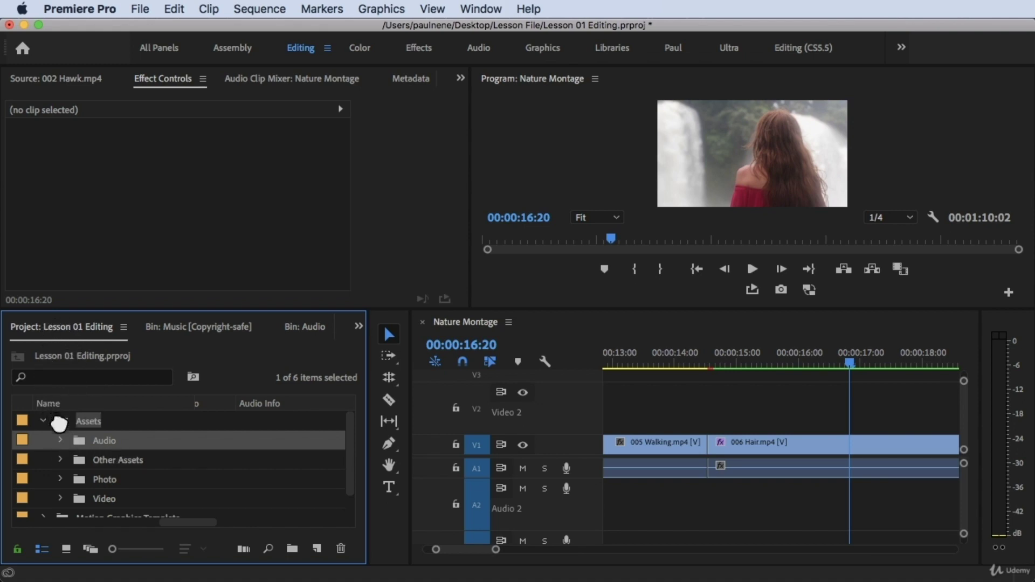
pyautogui.moveTo(46, 378)
pyautogui.mouseDown()
pyautogui.moveTo(68, 456)
pyautogui.moveTo(69, 430)
pyautogui.mouseUp()
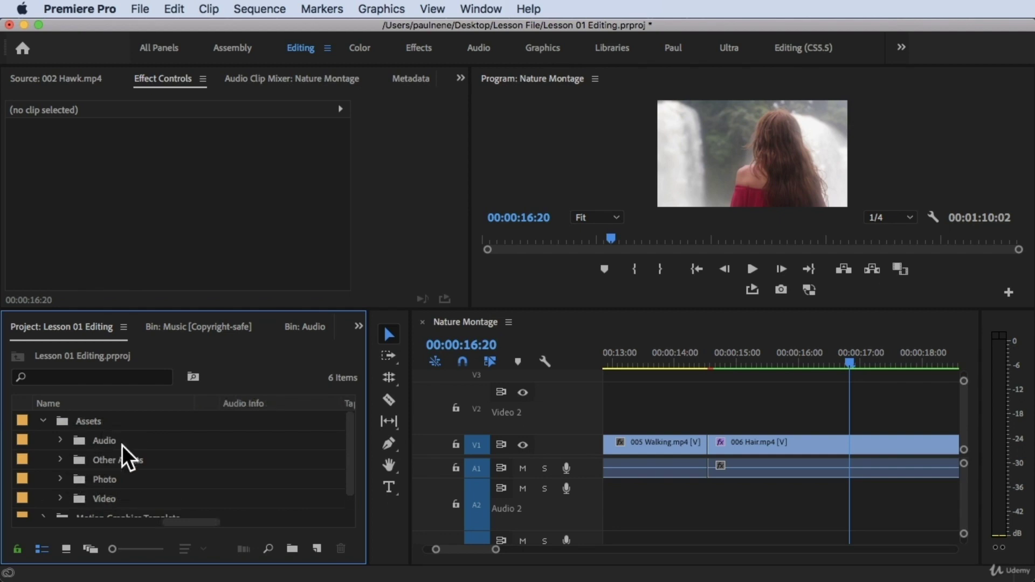